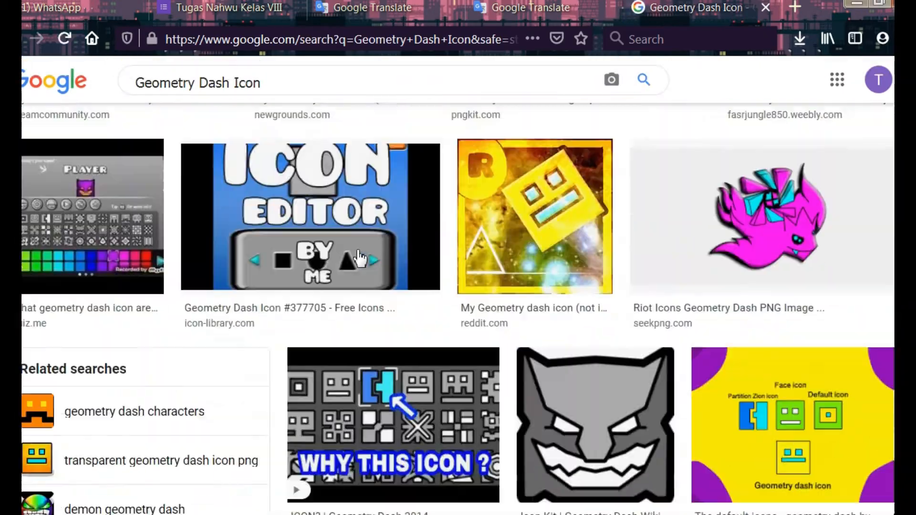
Save the green screaming-face Geometry Dash icon from the image results as a PNG named images in the Pictures library.
scroll(359, 259, "down", 5)
left_click(777, 196)
right_click(730, 206)
left_click(783, 394)
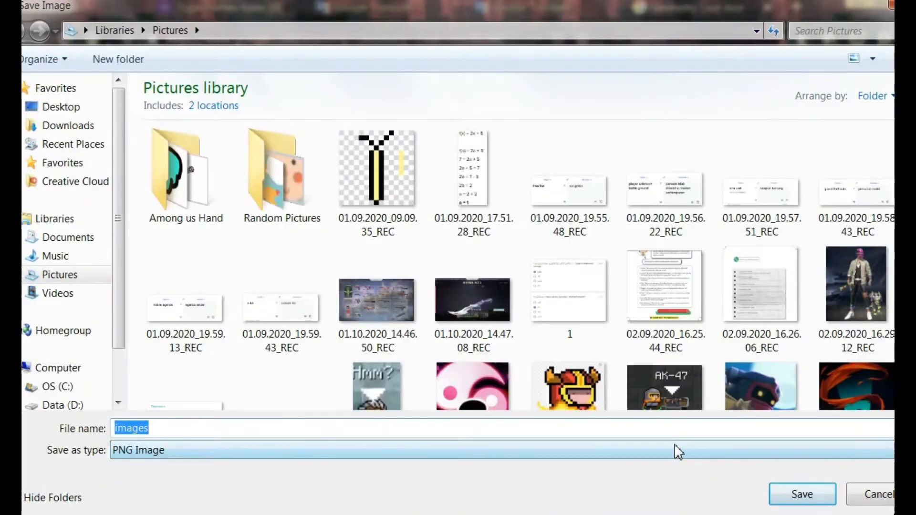
key("Return")
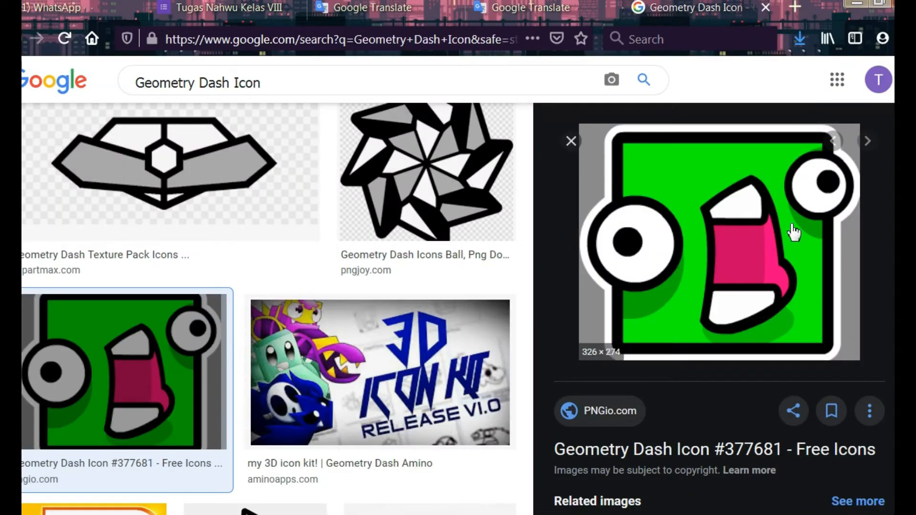
Switch to the Pixilart editor and draw a large black square outline, inset from the edges of the 30 × 30 px canvas.
left_click(628, 82)
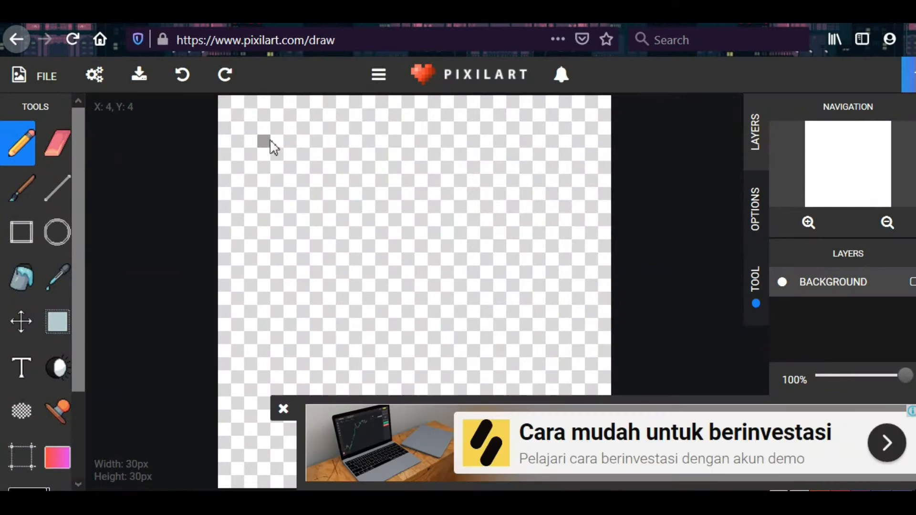
mouse_move(264, 125)
left_mouse_down()
mouse_move(258, 371)
mouse_move(508, 446)
mouse_move(549, 445)
mouse_move(538, 230)
mouse_move(263, 130)
left_mouse_up()
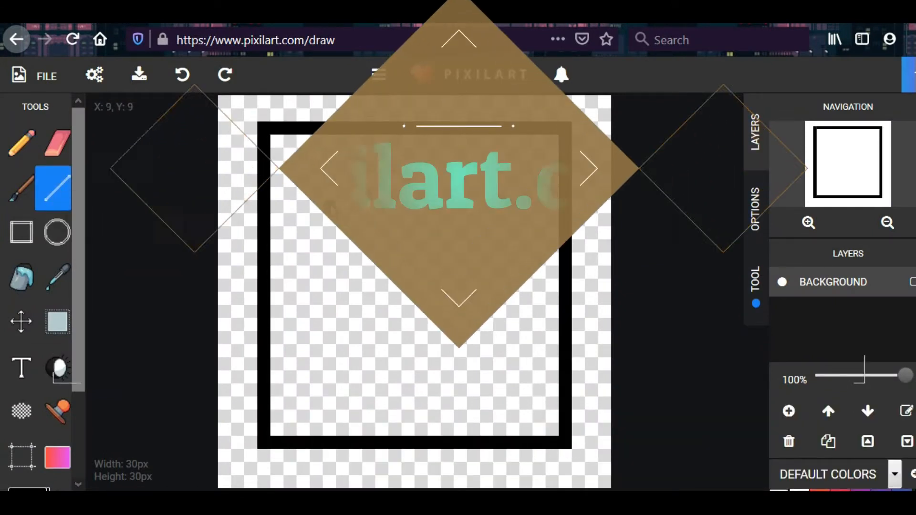
left_click_drag(342, 193, 342, 233)
left_click_drag(512, 193, 508, 233)
key("ctrl+z")
key("ctrl+z")
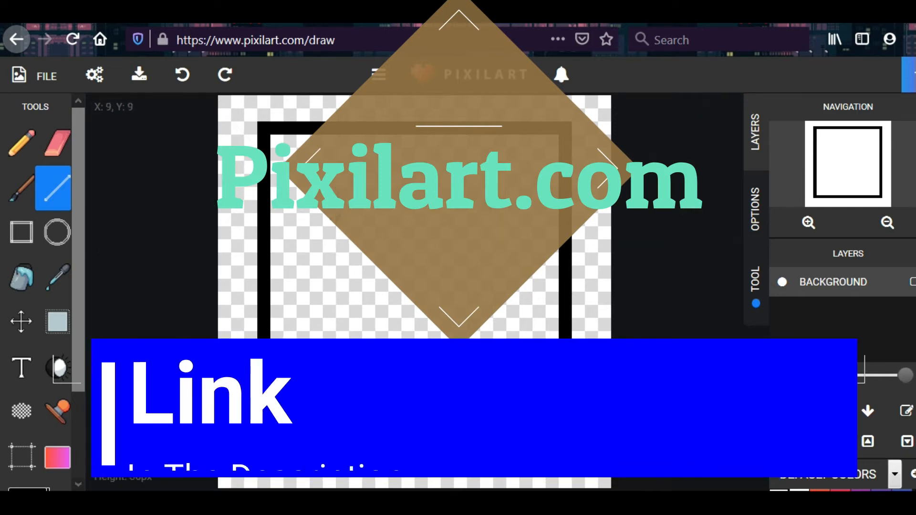
Draw two black square eye outlines, about 5 px wide each, side by side in the upper half of the face.
left_click_drag(369, 208, 324, 212)
left_click_drag(475, 253, 475, 259)
mouse_move(474, 258)
left_mouse_down()
mouse_move(526, 259)
mouse_move(526, 207)
left_mouse_up()
mouse_move(526, 207)
left_mouse_down()
mouse_move(474, 207)
mouse_move(460, 259)
left_mouse_up()
key("ctrl+z")
key("ctrl+z")
key("ctrl+z")
key("ctrl+z")
left_click_drag(460, 259, 513, 259)
mouse_move(513, 259)
left_mouse_down()
mouse_move(515, 213)
mouse_move(460, 207)
left_mouse_up()
Draw a black rectangular mouth outline, about 14 by 4 px, centred below the eyes.
left_click_drag(344, 356, 478, 353)
key("ctrl+z")
left_click_drag(340, 298, 503, 300)
left_click_drag(502, 336, 500, 338)
mouse_move(500, 338)
left_mouse_down()
mouse_move(341, 337)
mouse_move(330, 299)
left_mouse_up()
Fill the face area around the eyes and mouth with light cyan.
scroll(861, 392, "down", 5)
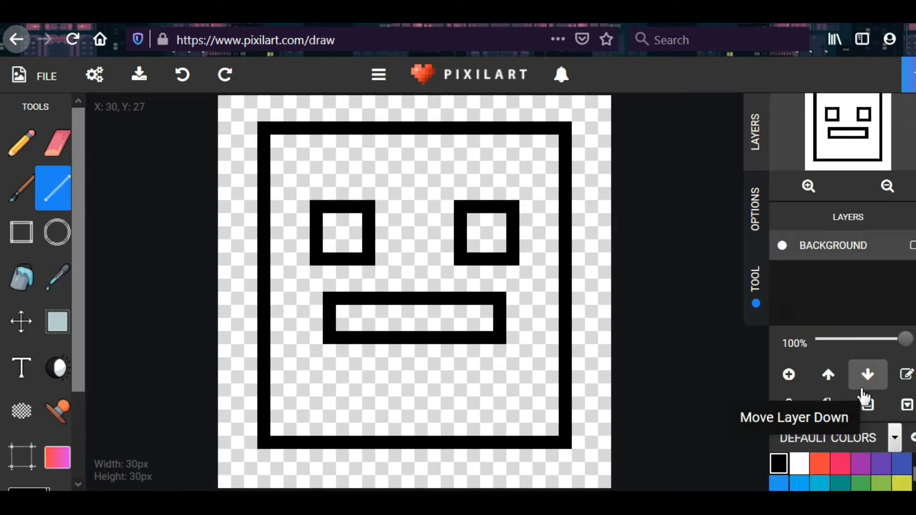
scroll(827, 277, "down", 4)
scroll(826, 281, "up", 2)
left_click(820, 301)
left_click(21, 278)
left_click(416, 279)
Fill one eye with lime green, and the other eye and the mouth with pale yellow.
scroll(812, 267, "up", 3)
scroll(851, 292, "down", 5)
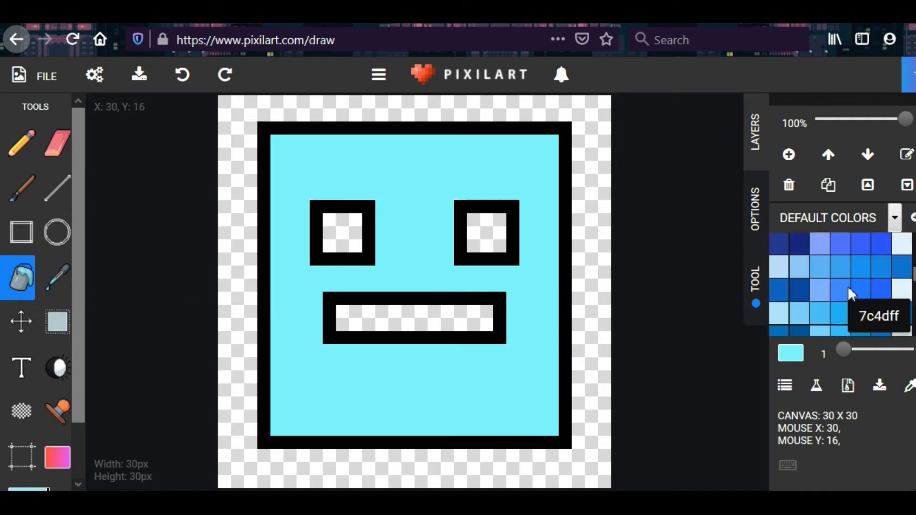
left_click(861, 290)
left_click(493, 242)
left_click(820, 290)
left_click(372, 315)
left_click(347, 234)
Refill the mouth with orange-red from the default colors.
scroll(831, 267, "down", 3)
left_click(822, 247)
scroll(806, 280, "up", 8)
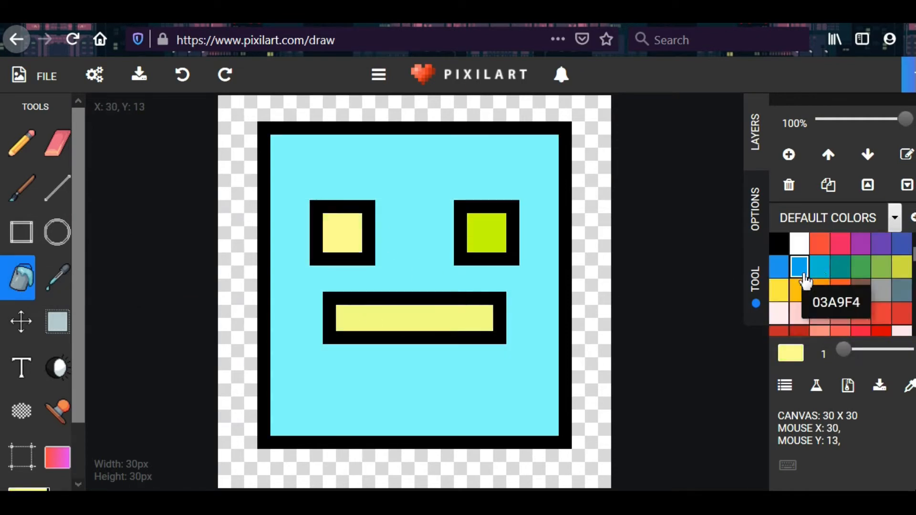
left_click(861, 267)
left_click(820, 246)
left_click(444, 318)
scroll(797, 287, "down", 3)
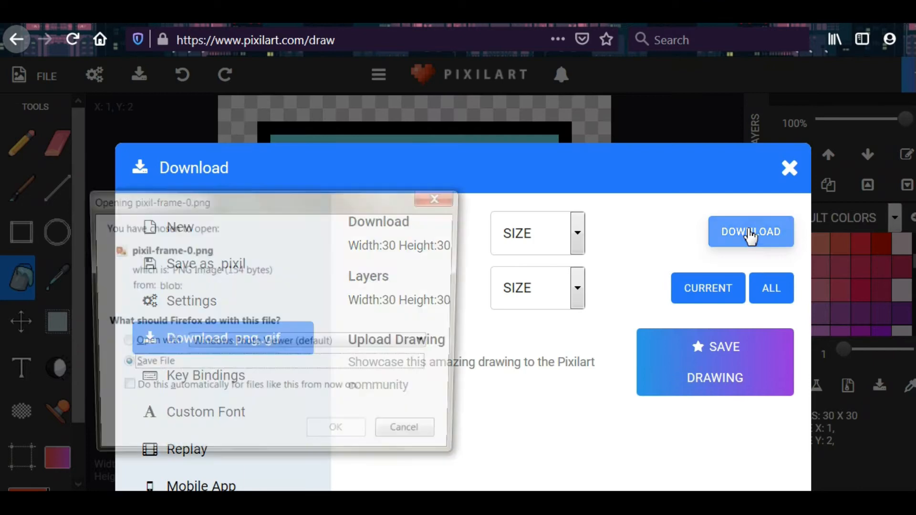
Download the finished drawing as a PNG at 510X510 size.
left_click(538, 233)
left_click(522, 463)
left_click(726, 232)
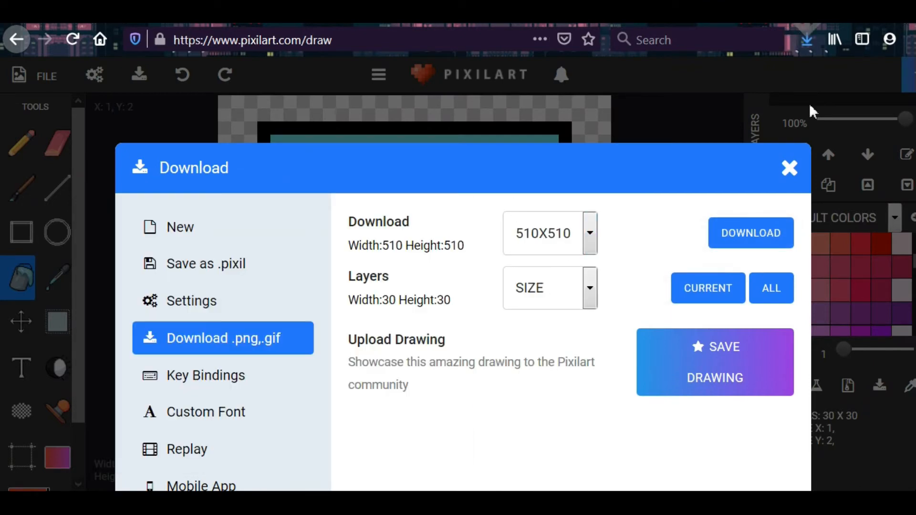
left_click(557, 278)
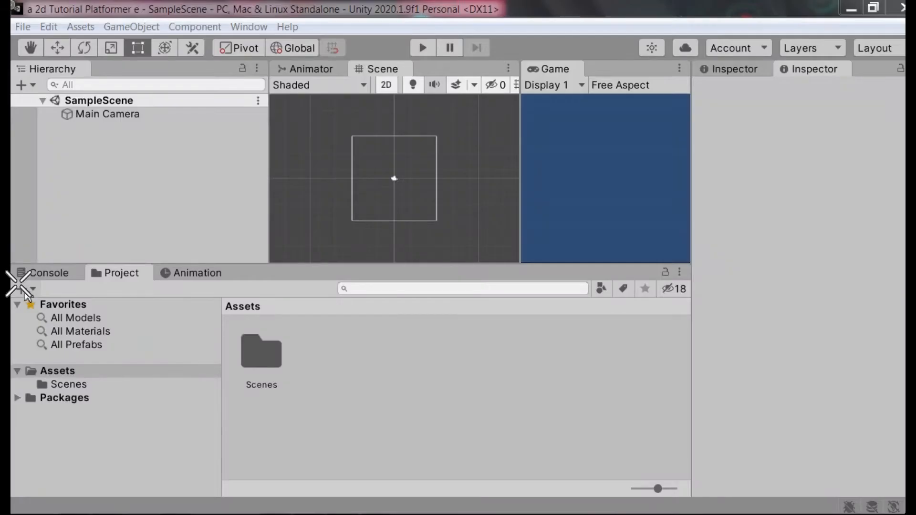
Switch to Unity and create a Square sprite named Player in the Assets folder.
left_click(23, 288)
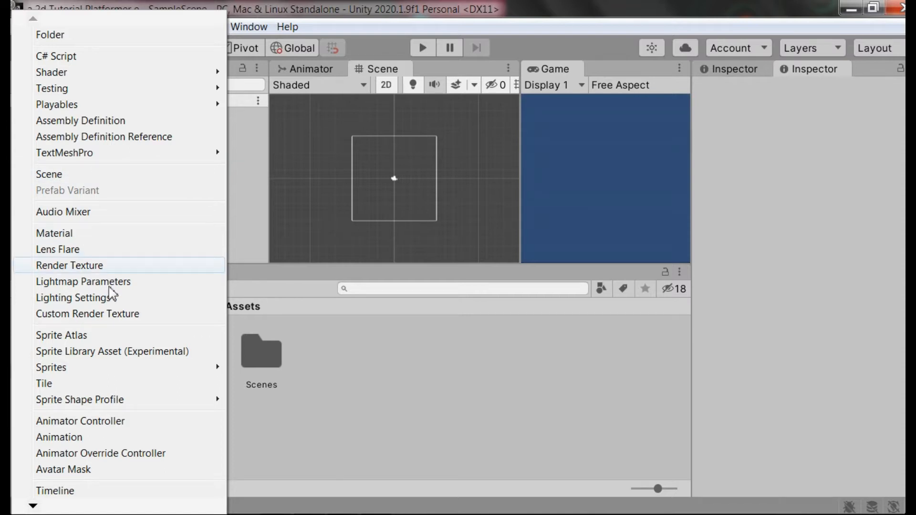
mouse_move(132, 370)
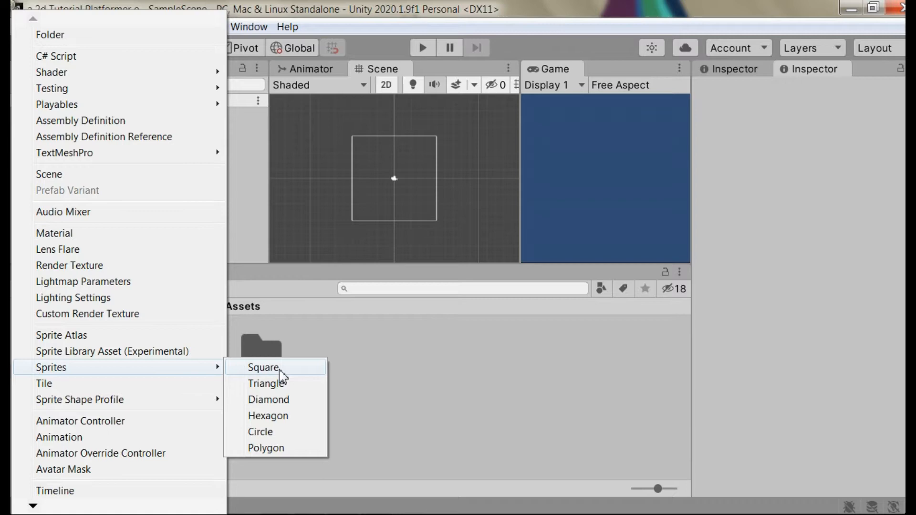
left_click(280, 369)
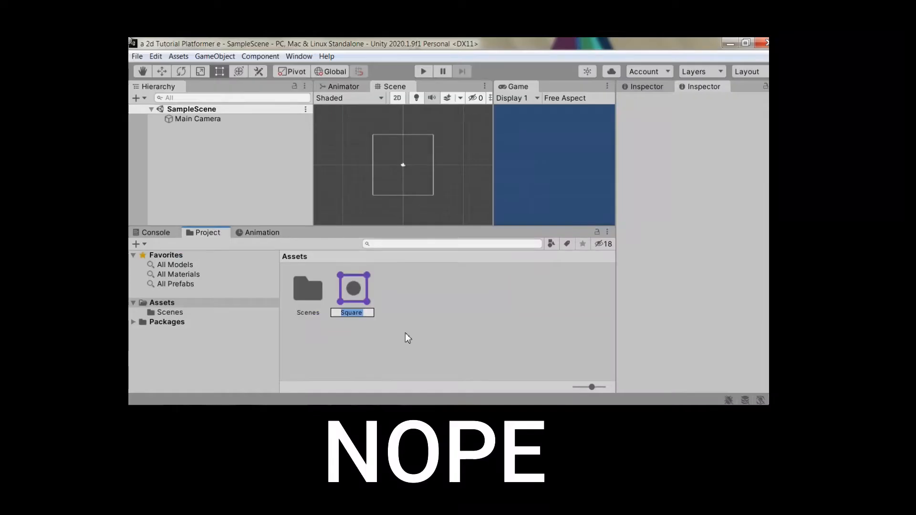
type("Player")
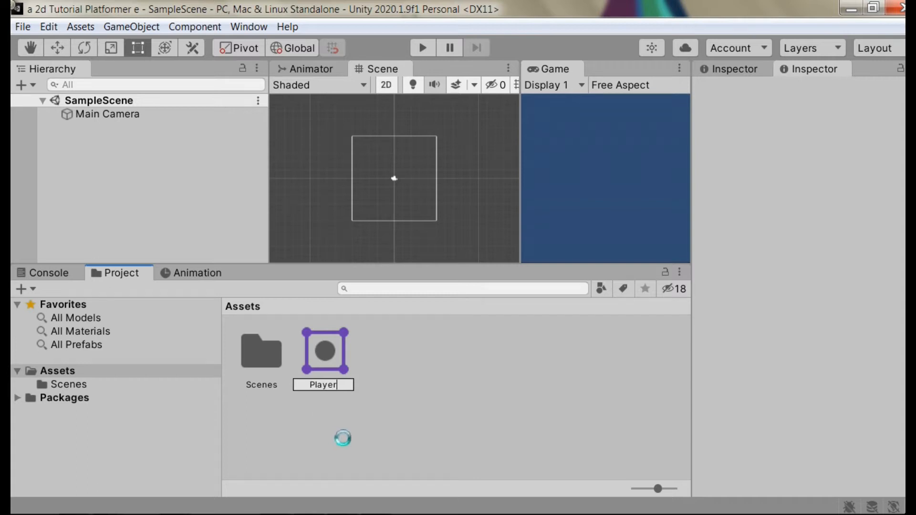
Place the Player sprite in the scene just below the camera and inspect it close up.
left_click_drag(340, 359, 398, 195)
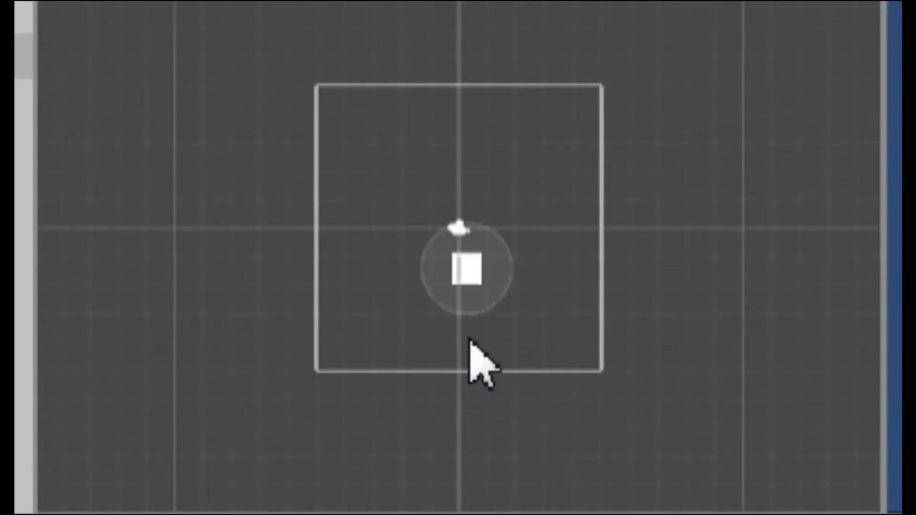
scroll(473, 322, "up", 10)
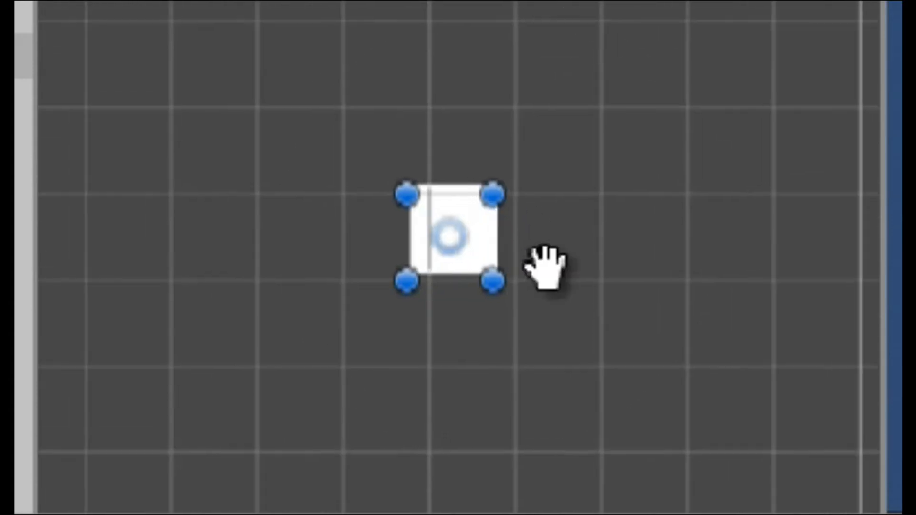
middle_click_drag(545, 267, 593, 283)
scroll(582, 231, "up", 6)
middle_click_drag(594, 240, 585, 168)
scroll(582, 160, "up", 1)
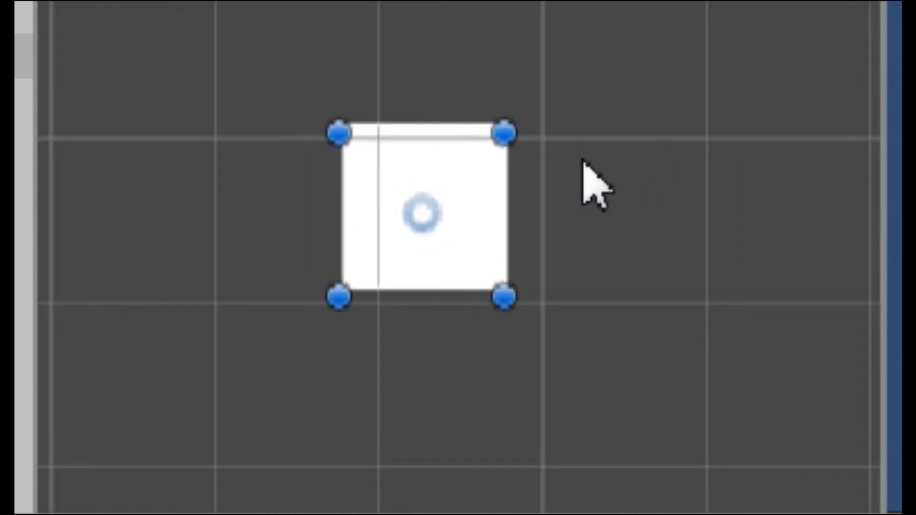
scroll(582, 159, "up", 3)
scroll(568, 155, "up", 7)
middle_click_drag(487, 275, 522, 256)
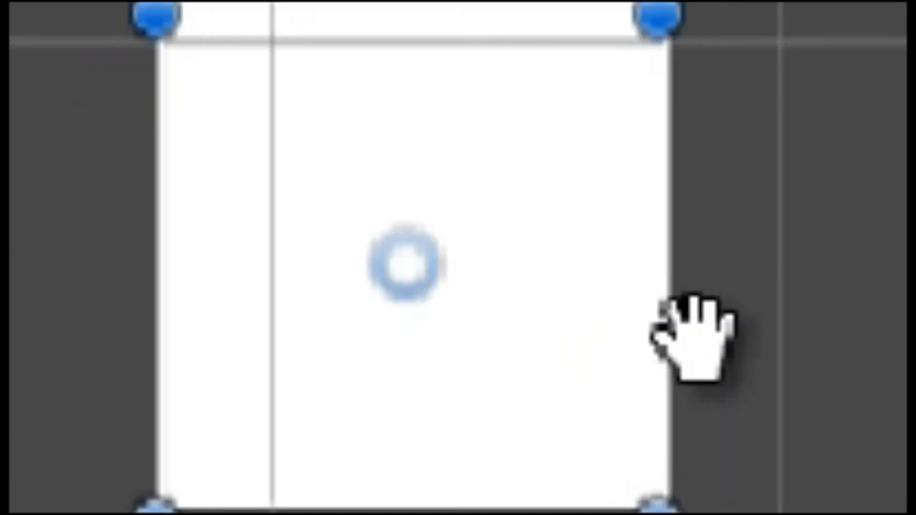
middle_click_drag(692, 334, 715, 324)
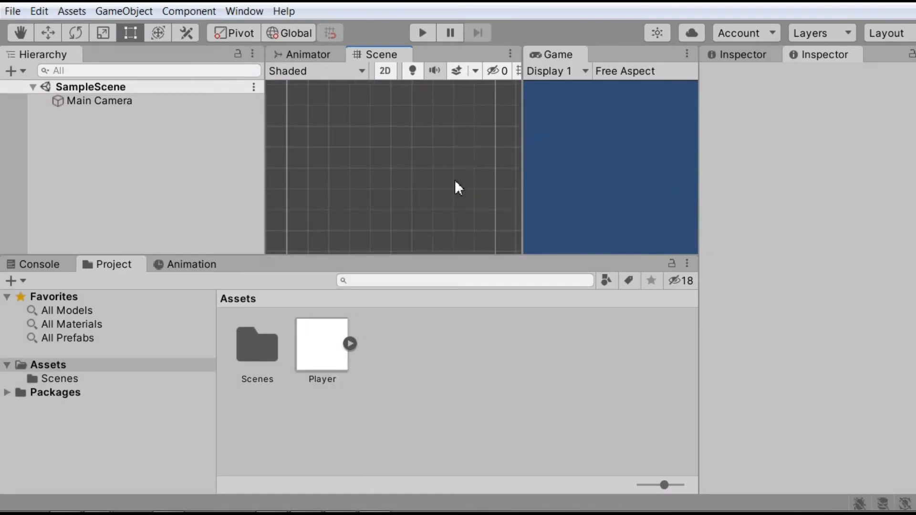
Add the Player sprite from Assets to the scene, centred horizontally below the camera.
scroll(456, 185, "down", 3)
middle_click_drag(456, 185, 470, 174)
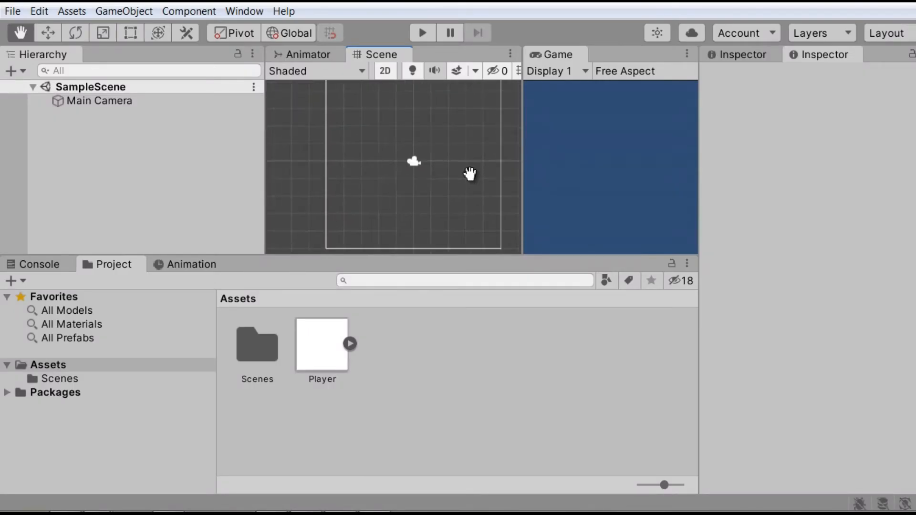
left_click(324, 356)
left_click_drag(325, 338, 415, 195)
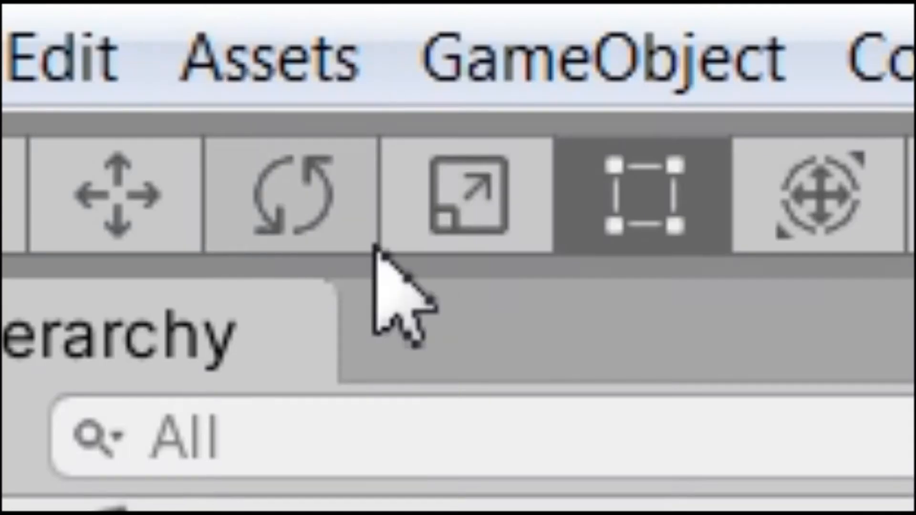
Stretch the Player object horizontally to an X scale of about 13.385 and place a second Player sprite in the scene.
left_click(91, 33)
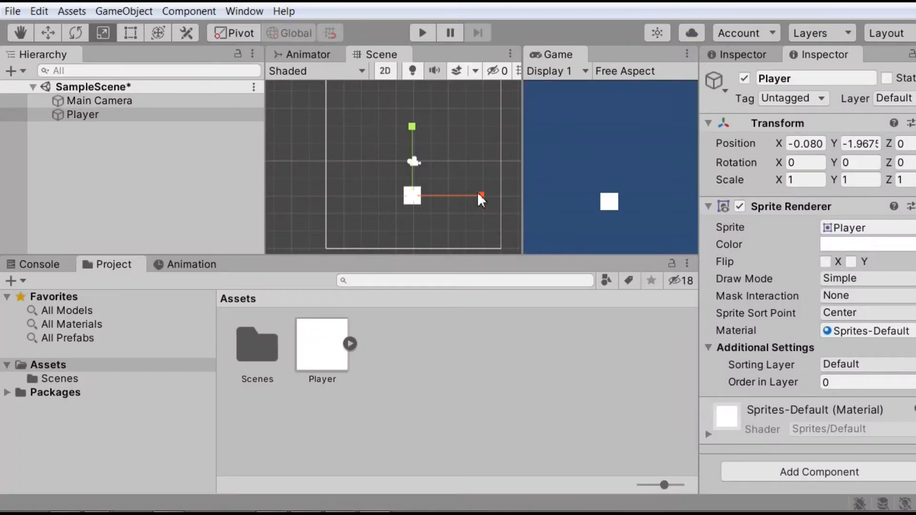
left_click_drag(481, 196, 539, 200)
left_click_drag(888, 239, 907, 239)
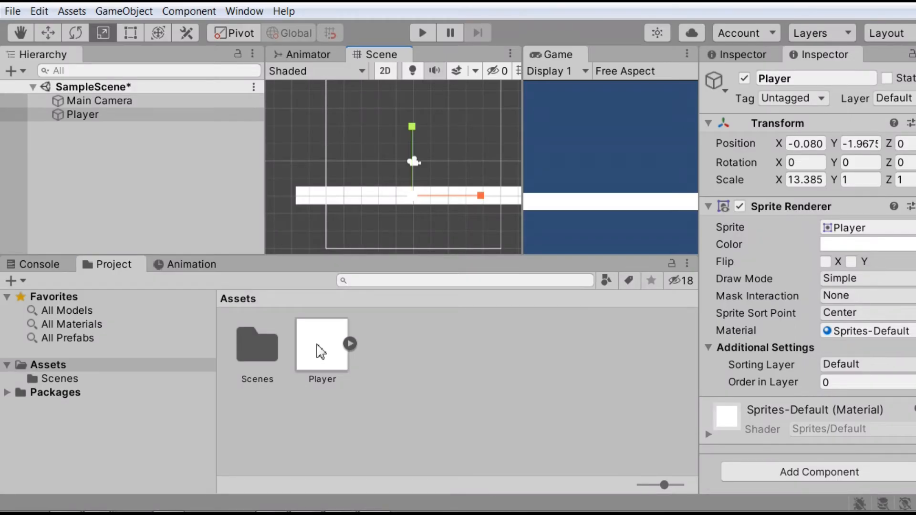
left_click_drag(320, 352, 378, 190)
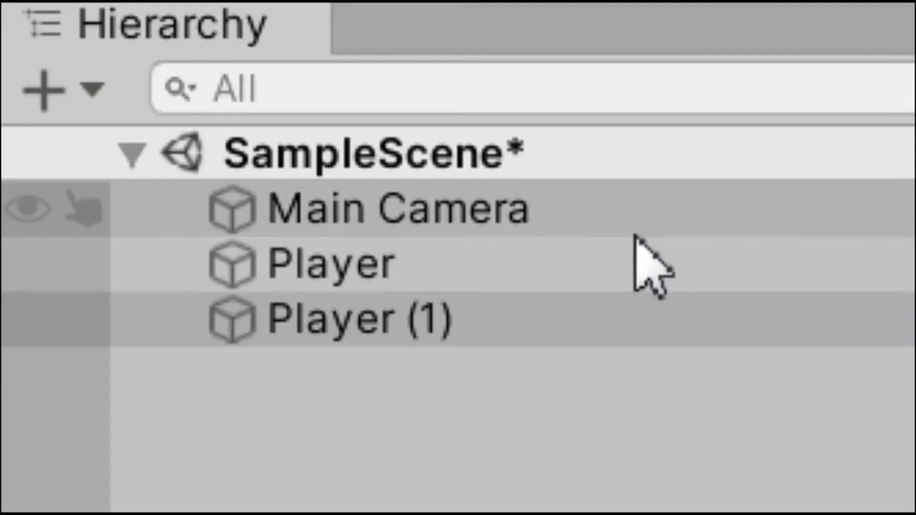
Add a Box Collider 2D component to both Player objects at once.
left_click(152, 114, "shift")
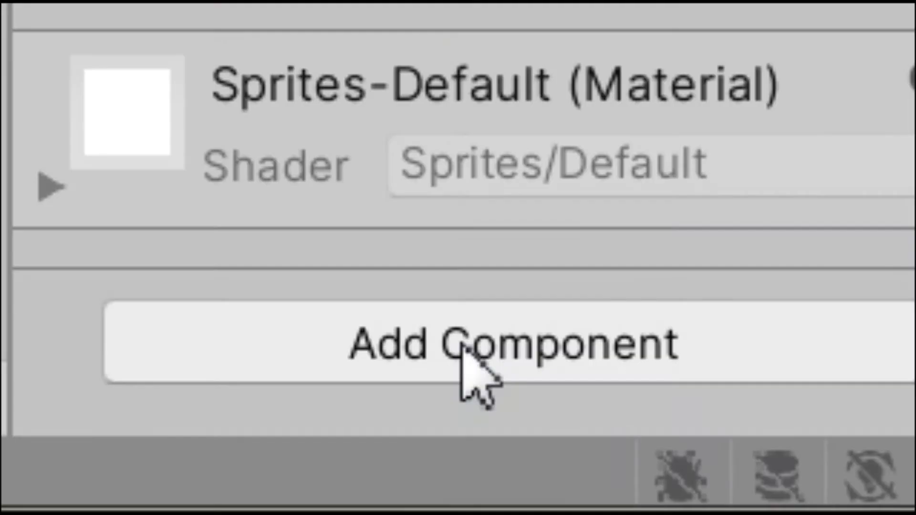
left_click(804, 478)
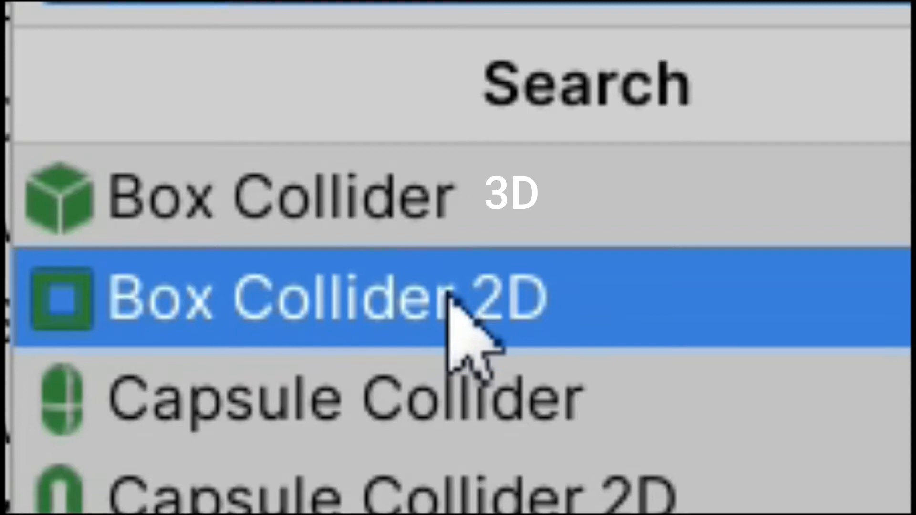
left_click(420, 296)
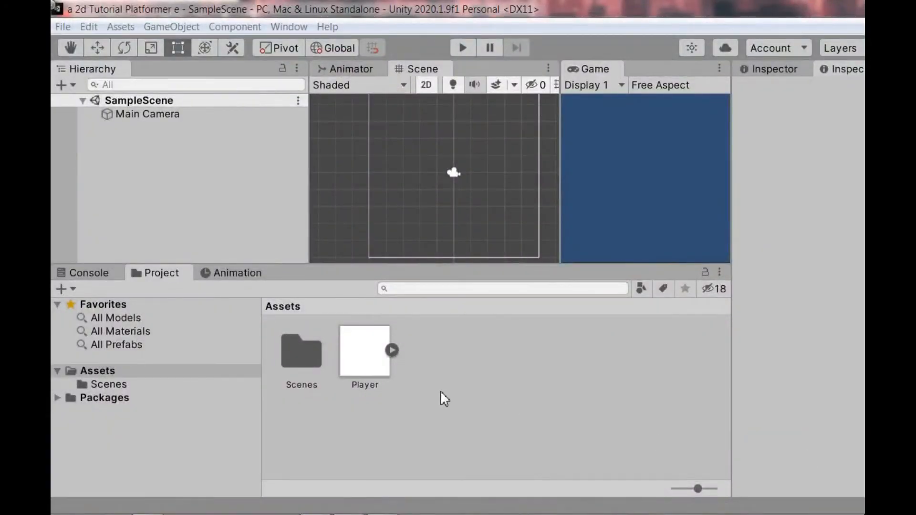
Create a C# script named PlayerMovement in the Assets folder and open it in Visual Studio Code.
right_click(441, 393)
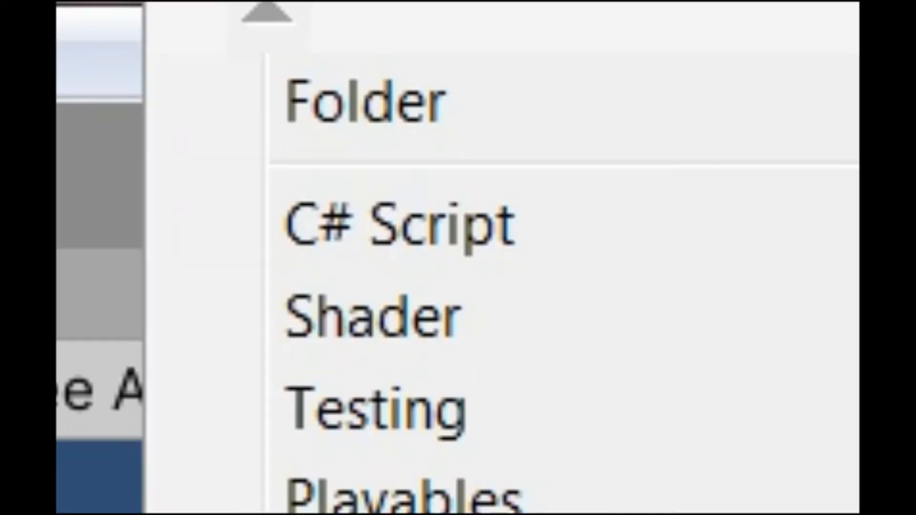
left_click(536, 235)
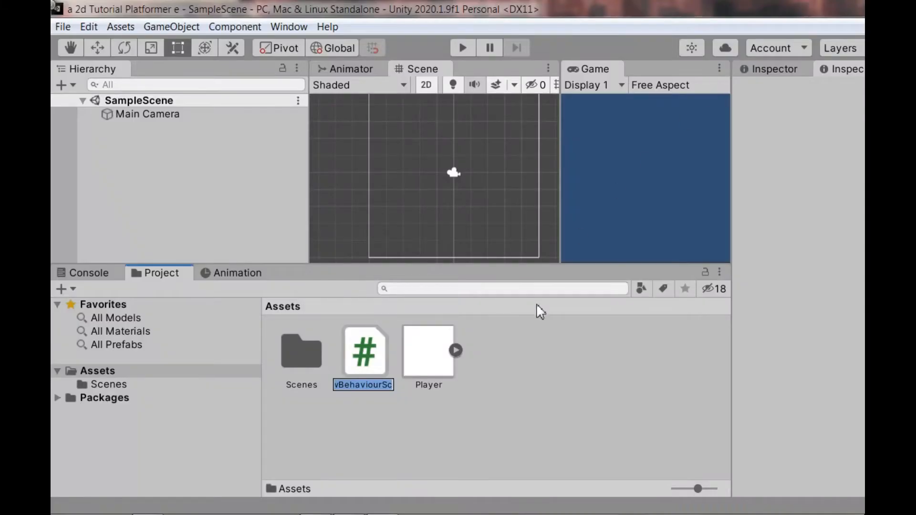
type("Pl")
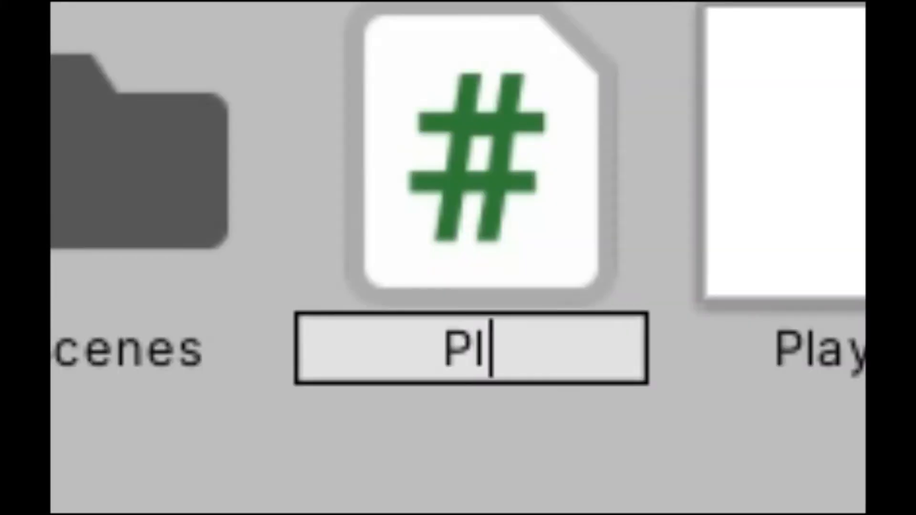
type("ayerM")
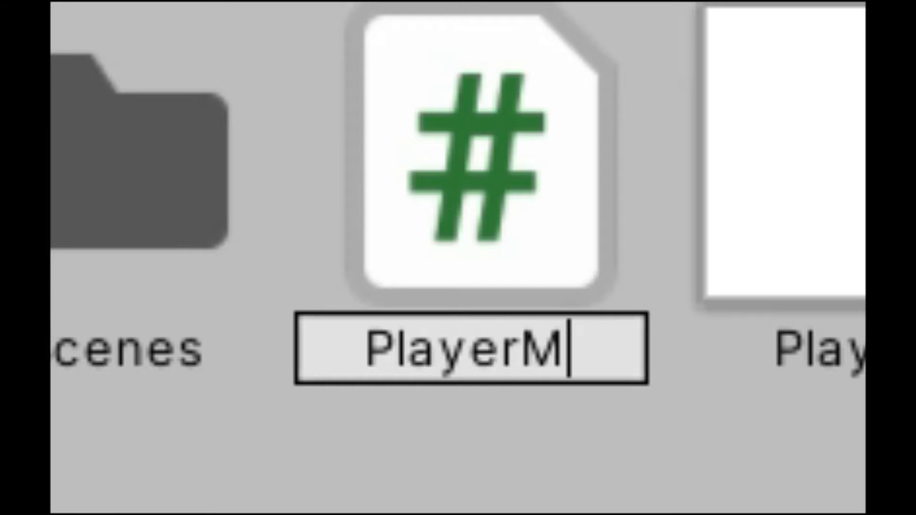
type("ovement")
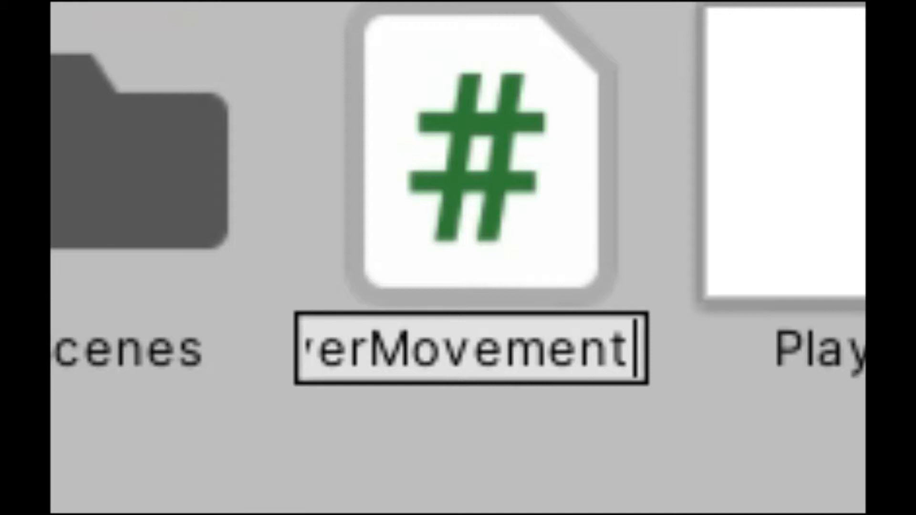
key("Return")
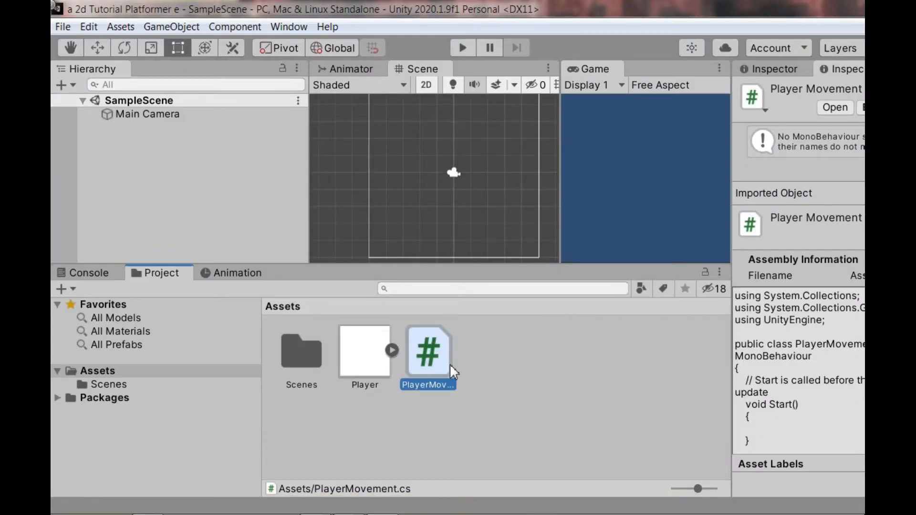
double_click(430, 351)
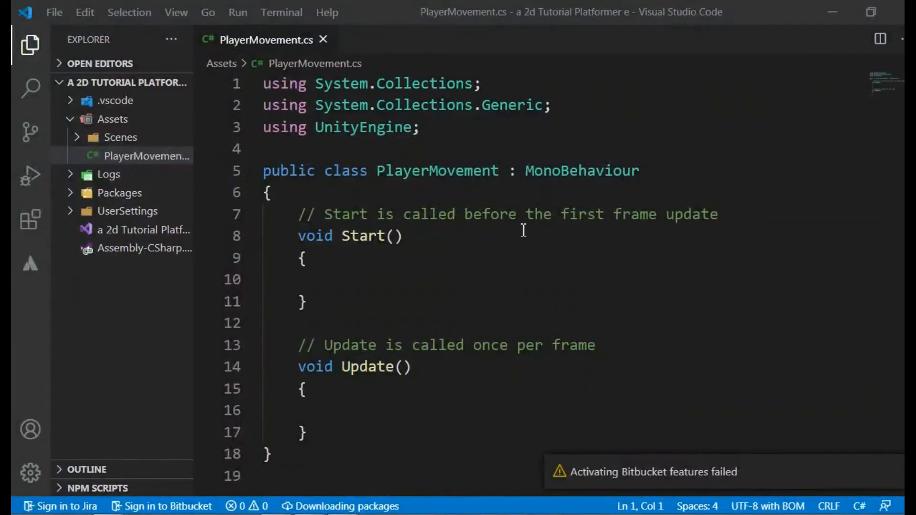
Declare a public float variable named speed at the start of the PlayerMovement class.
left_click(474, 196)
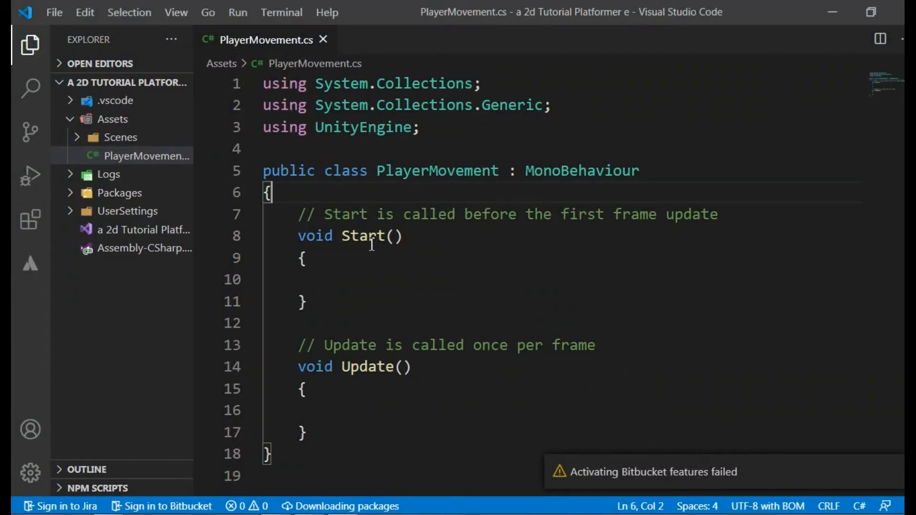
key("Return")
type("public flo")
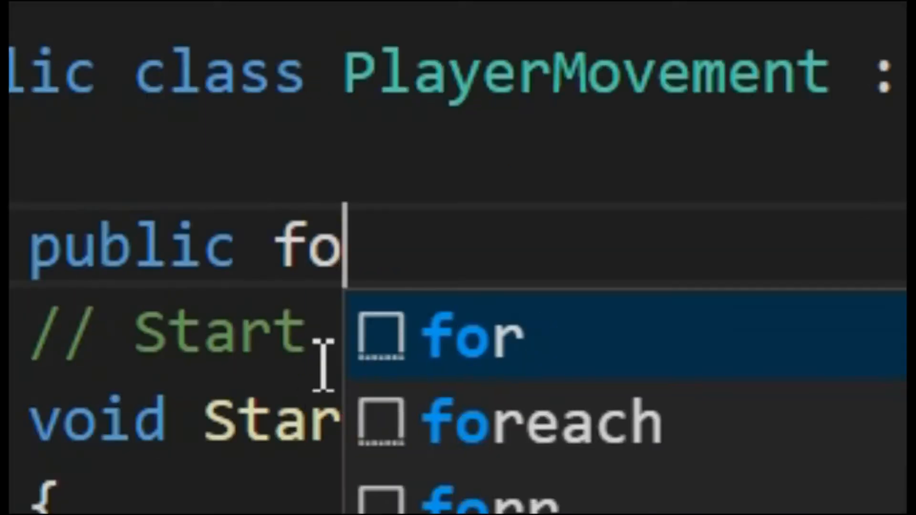
type("at")
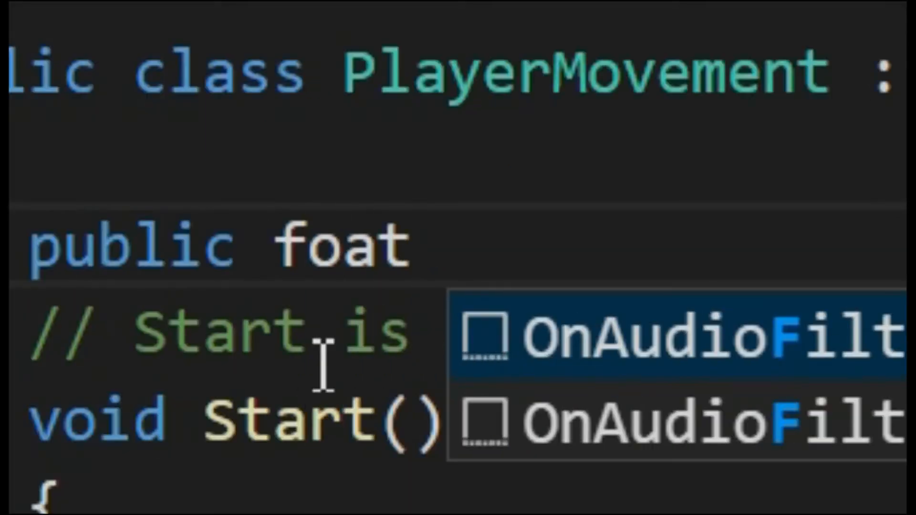
key("BackSpace")
key("BackSpace")
key("BackSpace")
type("loat speed;")
key("Return")
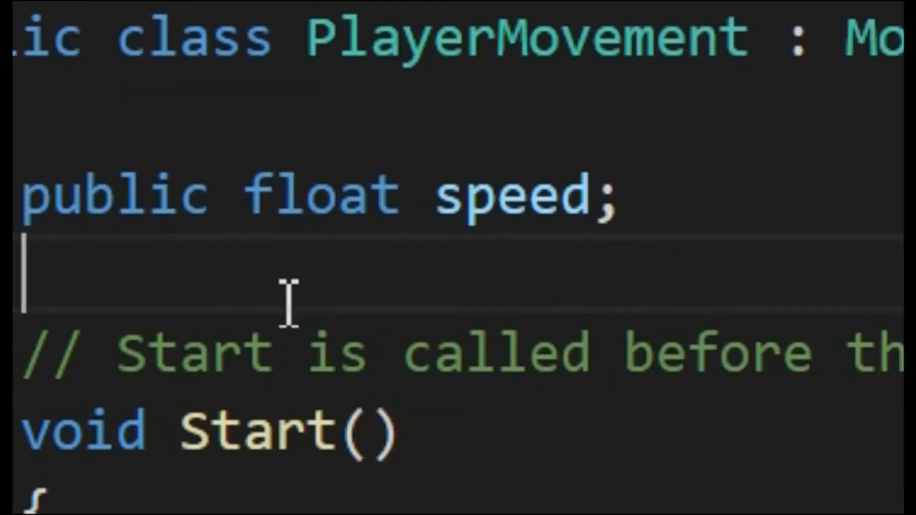
Declare a public float jumpForce and a private float move below the speed variable.
type("public float jumpForc")
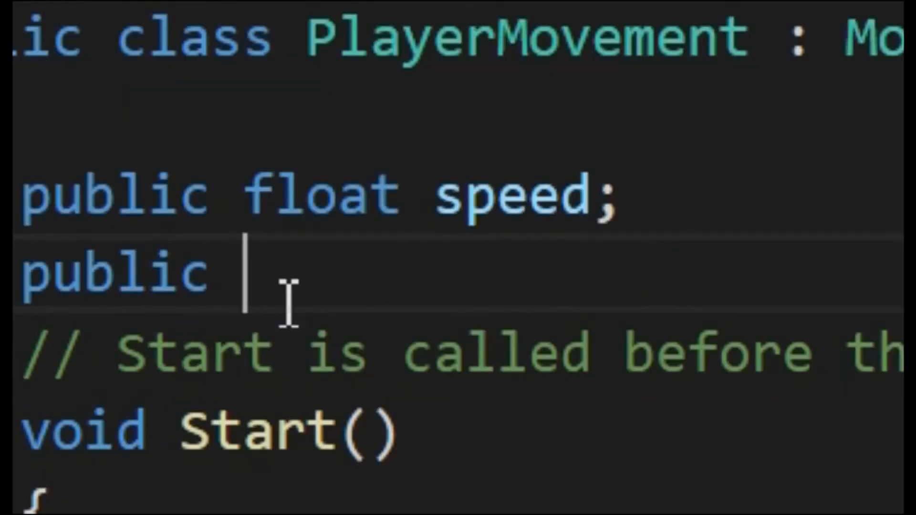
type("e;")
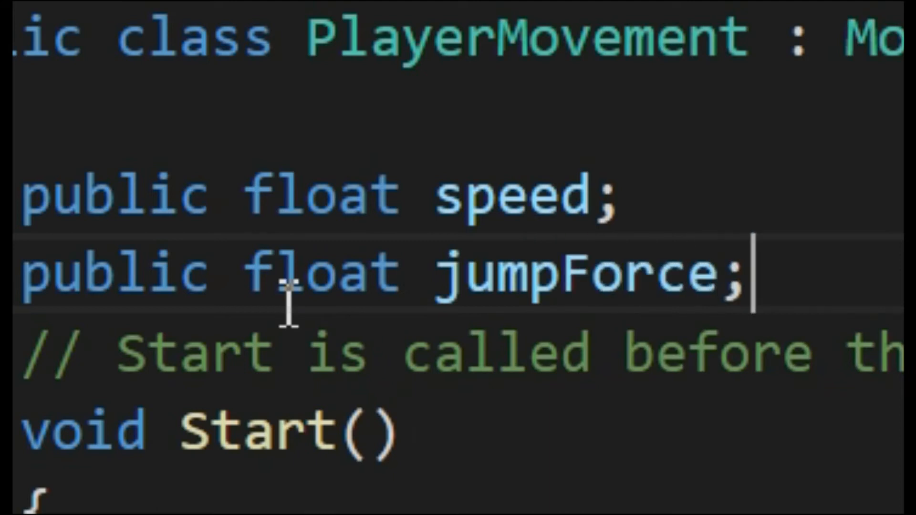
key("Return")
type("priva")
type("te fol")
key("BackSpace")
key("BackSpace")
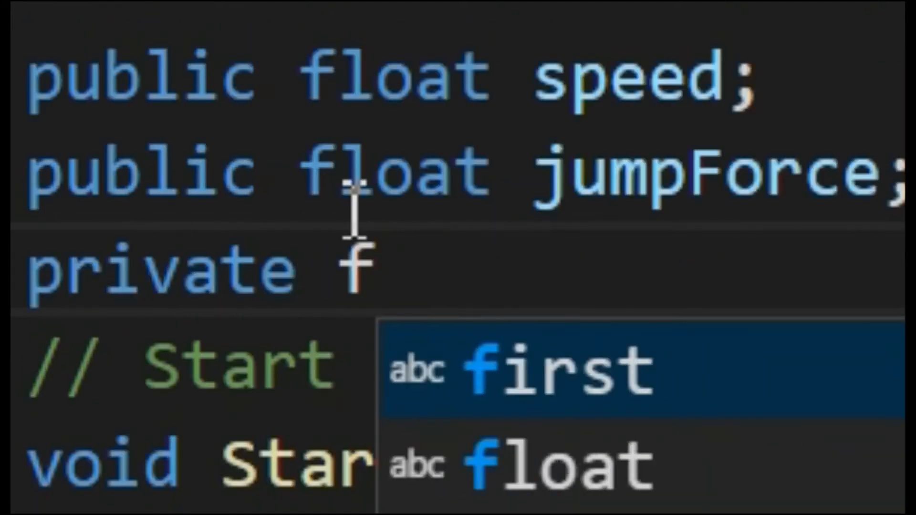
type("loat move;")
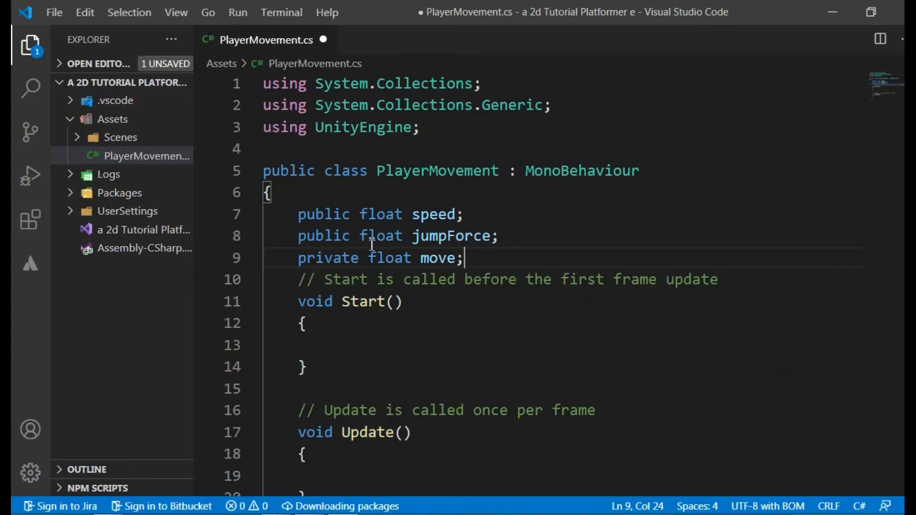
Below the float variables, leave a blank line and declare a private Rigidbody2D rb and a private bool jumping.
key("Return")
key("Return")
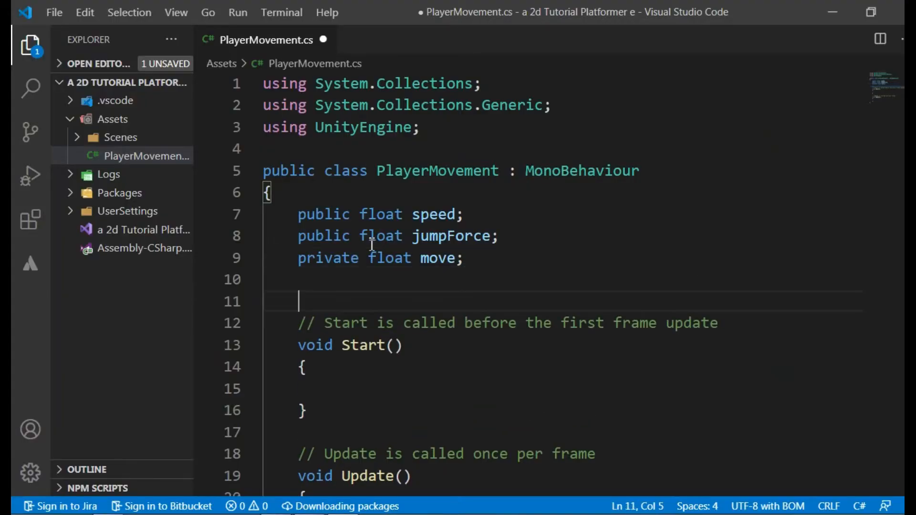
type("private R")
type("igidbody2D rb;")
key("Return")
type("pr")
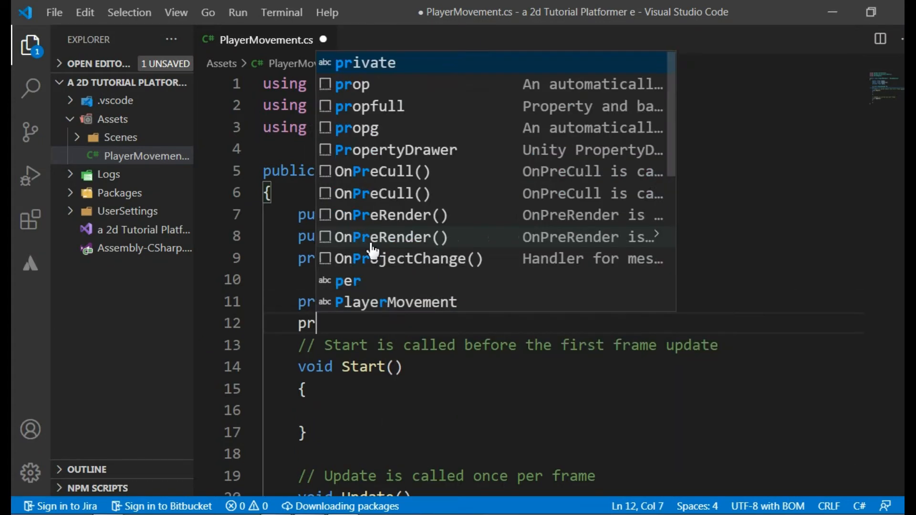
type("ivate bool j")
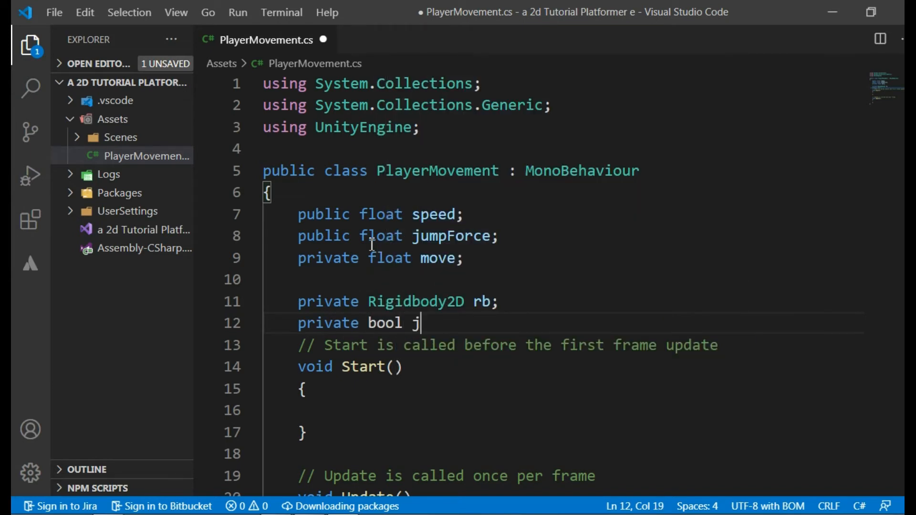
type("umping;")
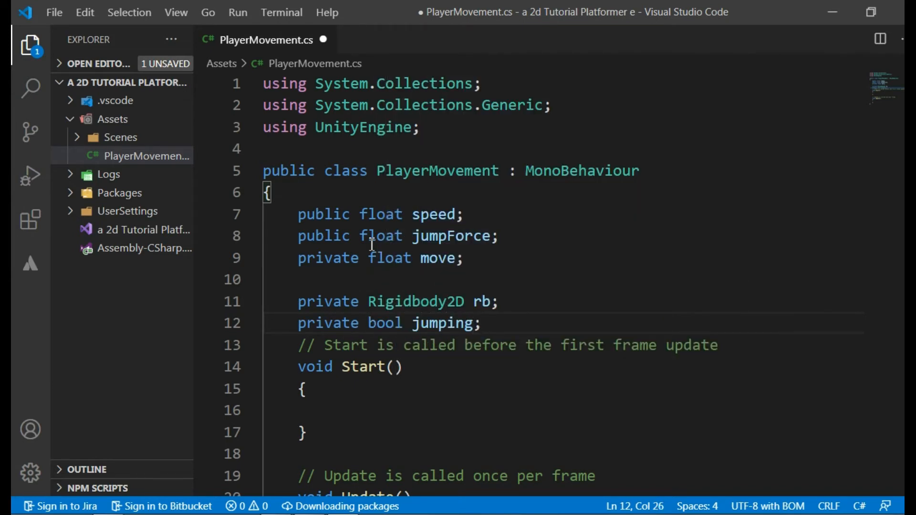
key("Return")
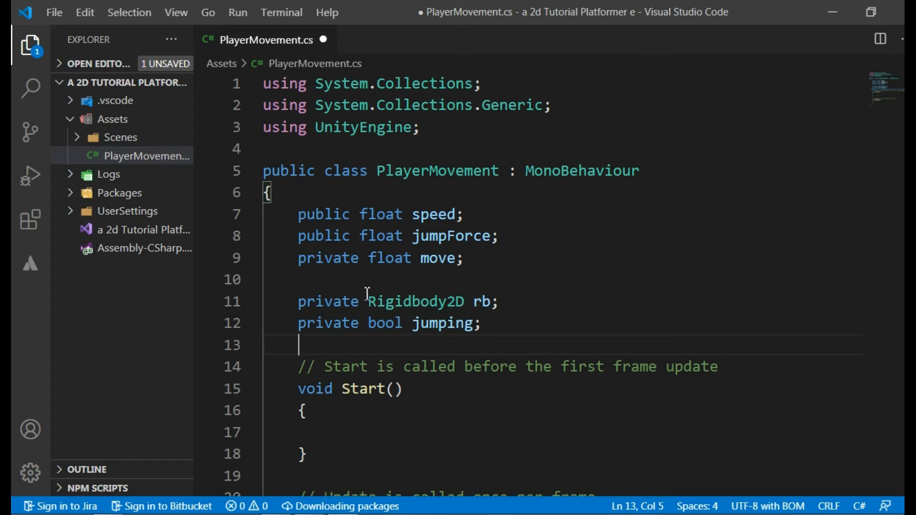
In the Start method, assign rb = GetComponent<Rigidbody2D>(); and save the script.
scroll(395, 280, "down", 2)
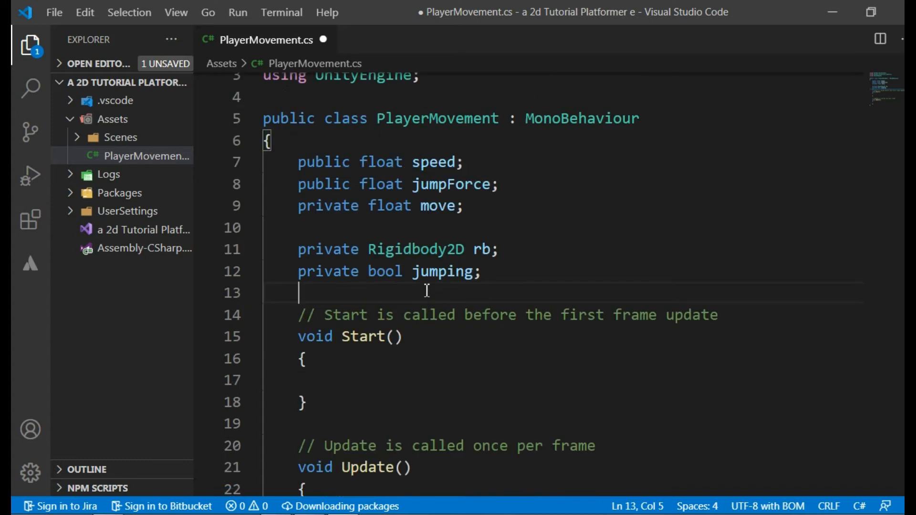
left_click(437, 328)
type("rb = GetCompo")
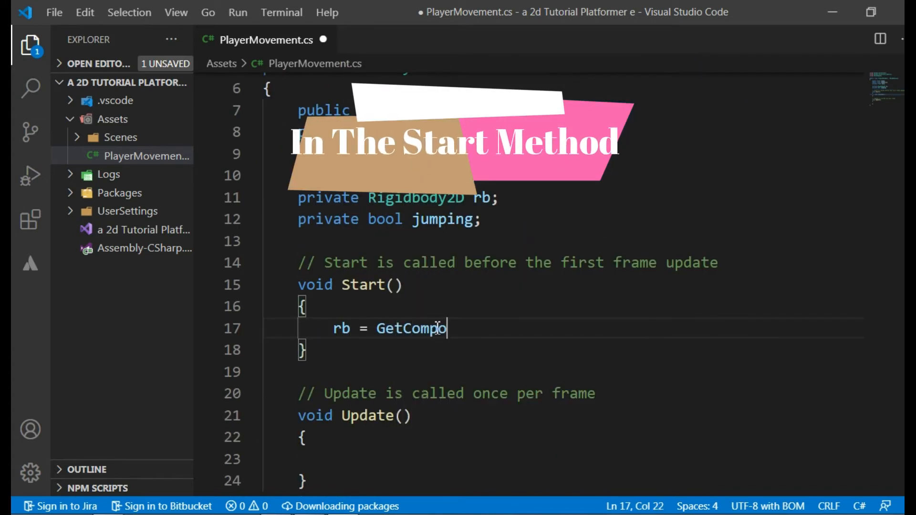
type("nent<Rigidmody2D>(")
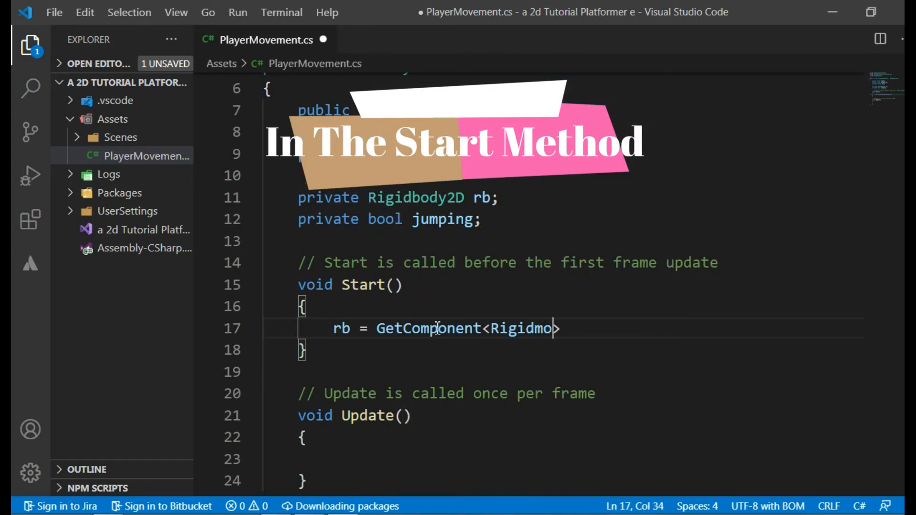
type(");")
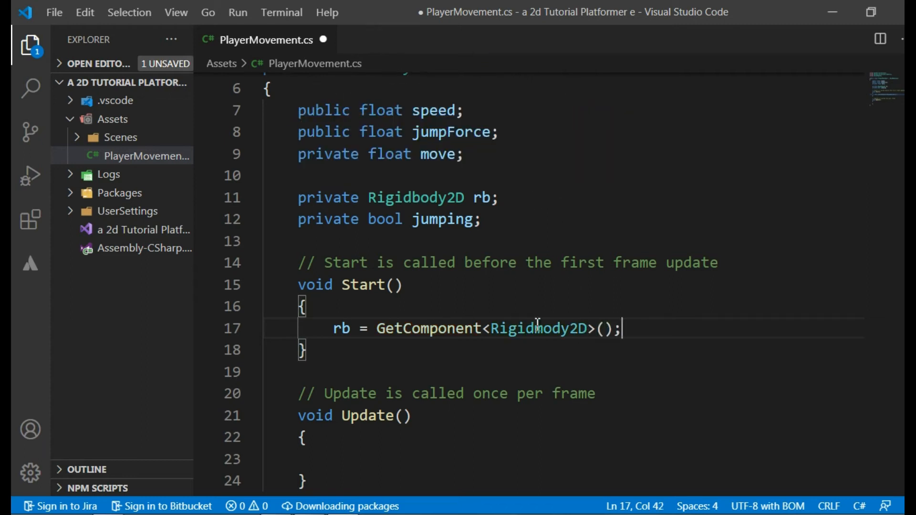
key("ctrl+s")
key("ctrl+s")
Switch to Unity, place a Player sprite in the scene above the ground and add a Box Collider 2D to it.
left_click(841, 8)
left_click_drag(348, 368, 447, 139)
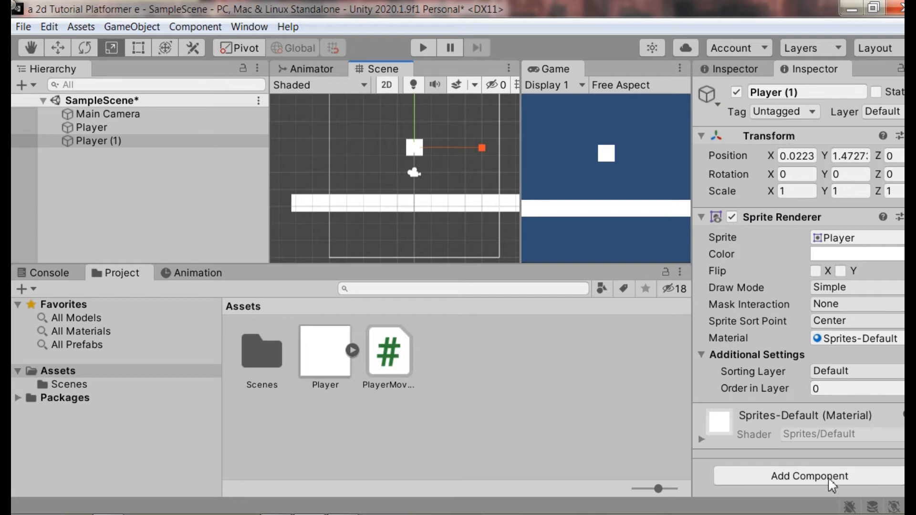
left_click(833, 478)
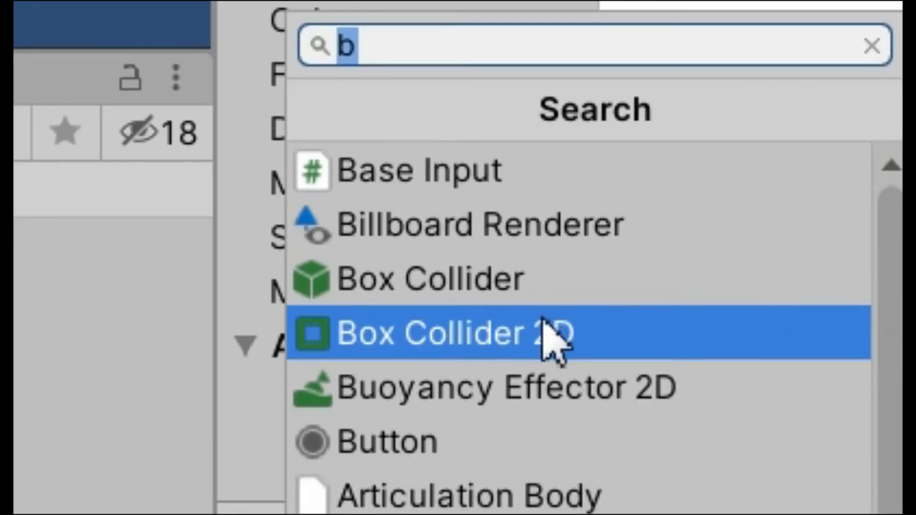
left_click(542, 317)
scroll(560, 286, "down", 5)
Add a Rigidbody 2D component and attach the PlayerMovement script to the Player (1) object.
left_click(802, 476)
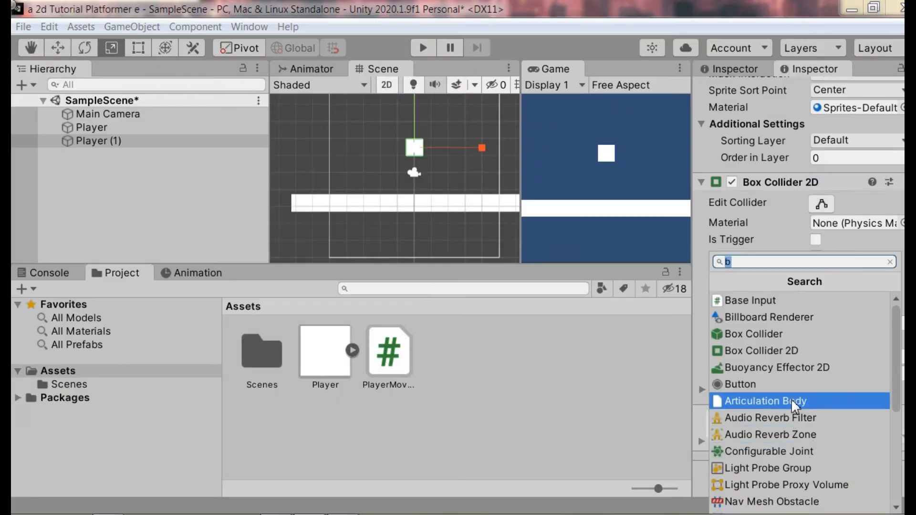
type("r")
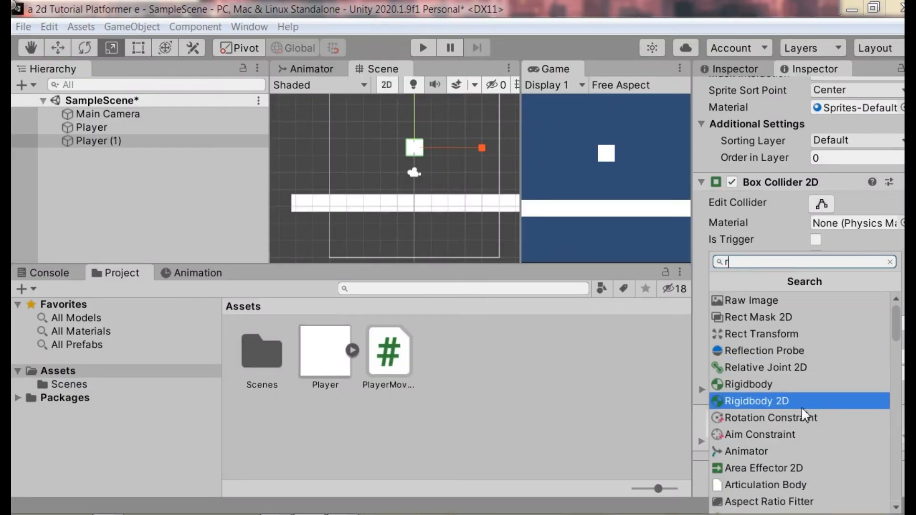
left_click(792, 401)
left_click(396, 365)
left_click_drag(396, 365, 176, 139)
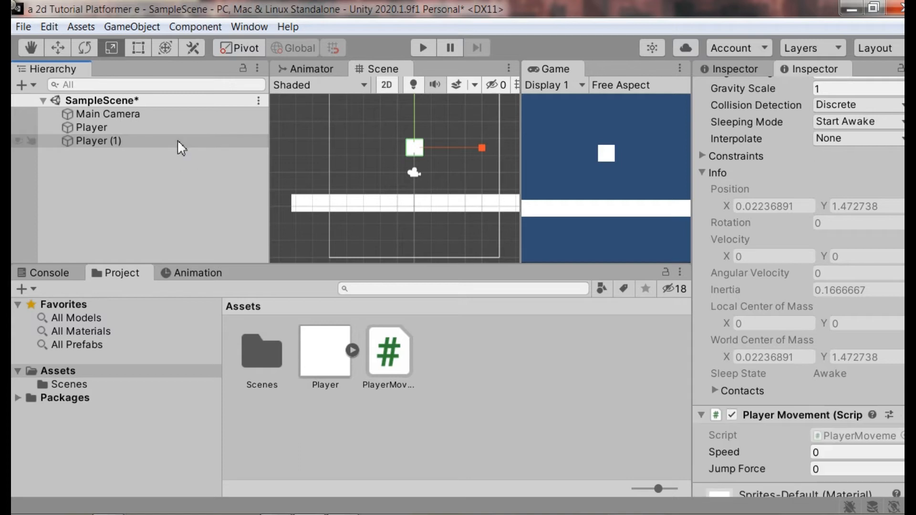
scroll(797, 297, "down", 3)
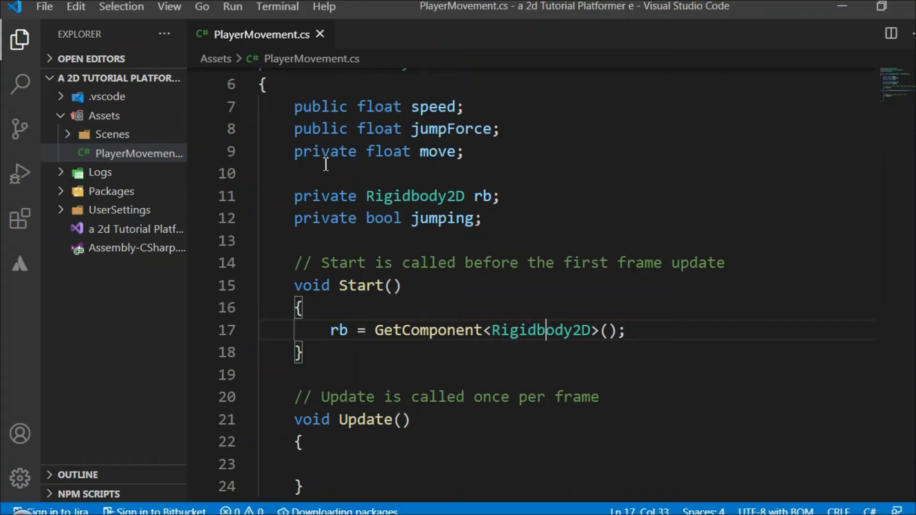
Set the Player Movement script's Speed to 5 and Jump Force to 300 on Player (1).
scroll(199, 206, "up", 1)
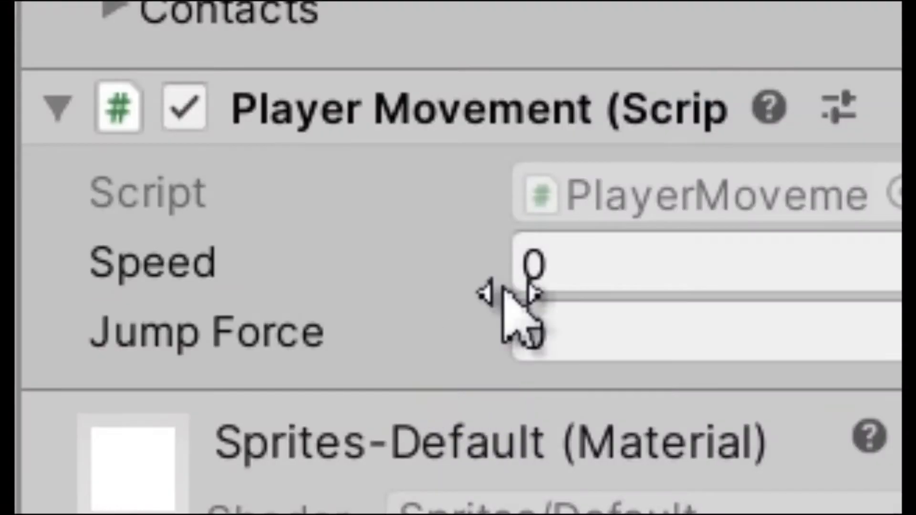
left_click_drag(831, 381, 805, 370)
type("5")
left_click(552, 340)
left_click_drag(552, 340, 419, 354)
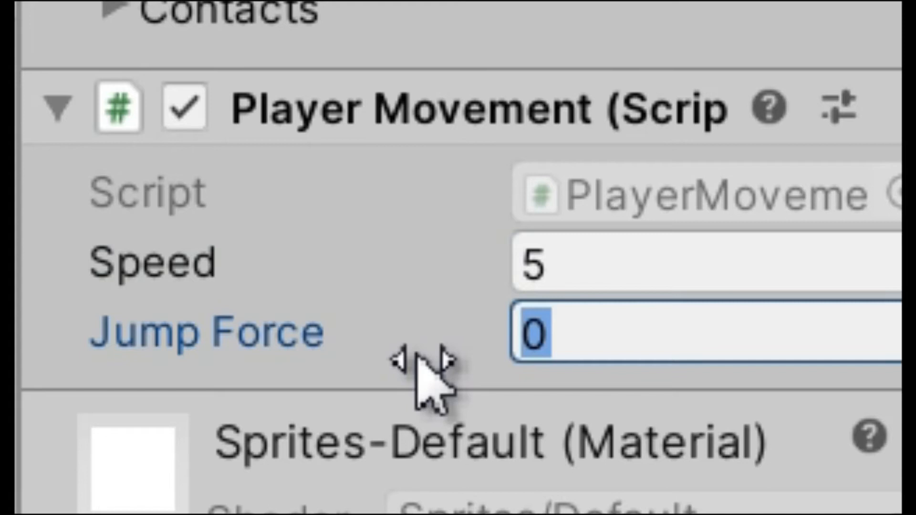
type("300")
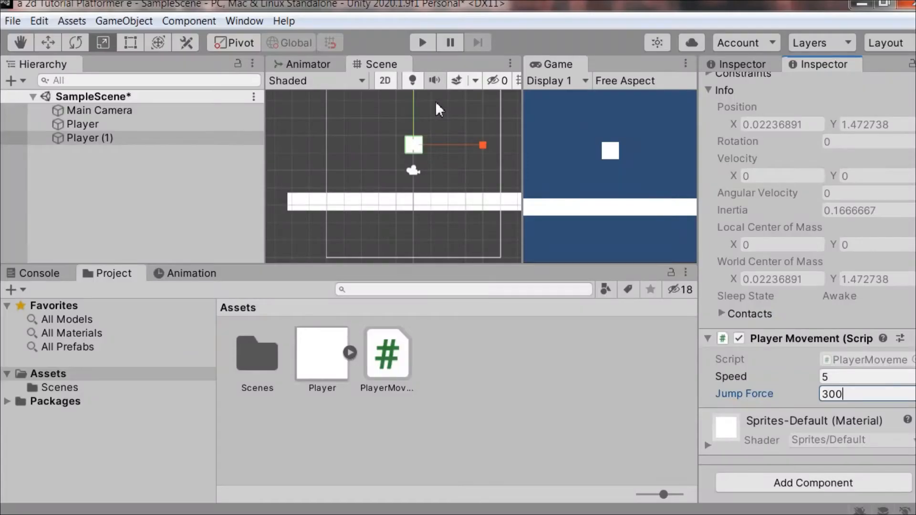
Run the game to test how the player falls onto the ground, and stop it.
middle_click_drag(447, 188, 430, 235)
left_click(423, 41)
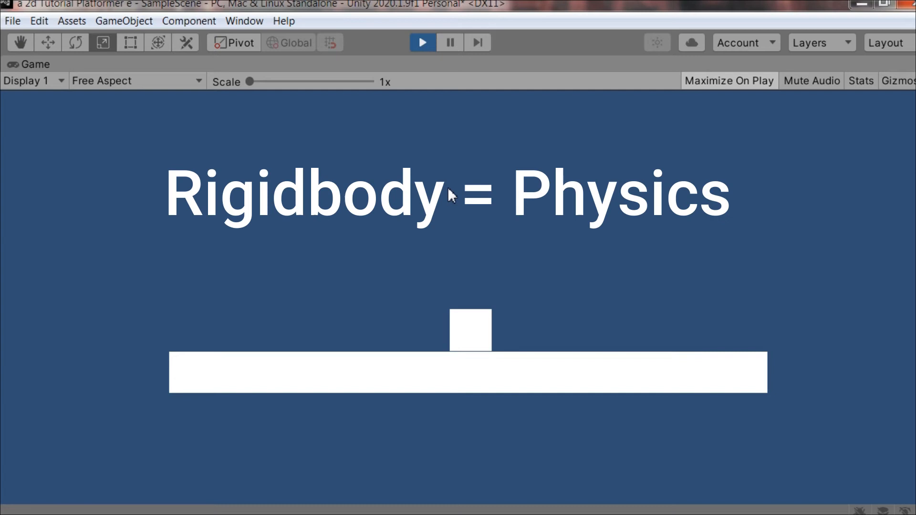
left_click(424, 40)
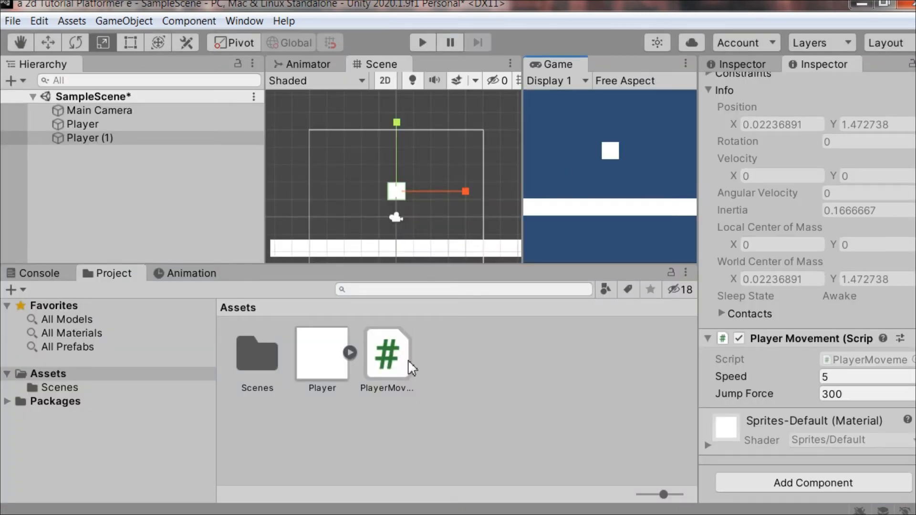
Switch to Visual Studio Code and assign the horizontal input axis to move with Input.GetAxis("Horizontal") in the Update method.
mouse_move(367, 513)
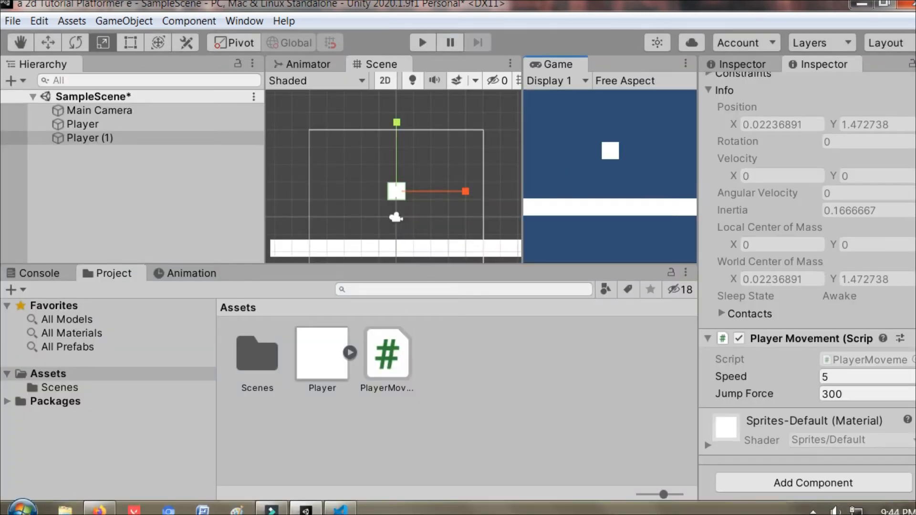
left_click(342, 508)
scroll(479, 302, "down", 3)
scroll(479, 303, "up", 1)
left_click(359, 363)
type("move = Input.GetAxis(\"Horizontal")
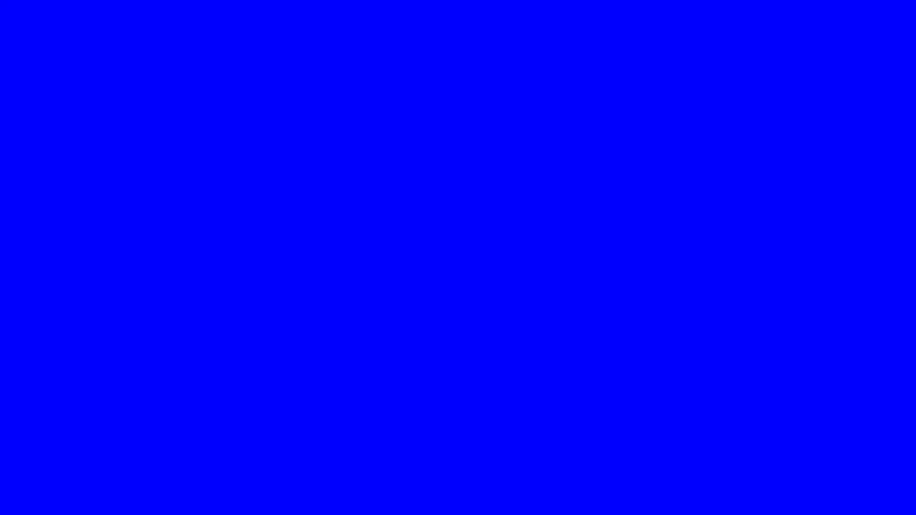